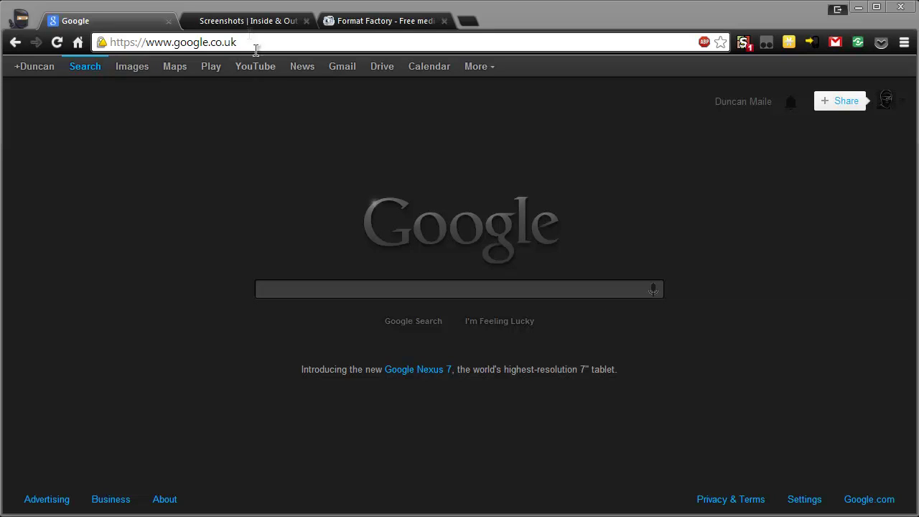
# - View the MediaCoder screenshots page, then the Format Factory screenshots page in Chrome
pyautogui.click(248, 21)
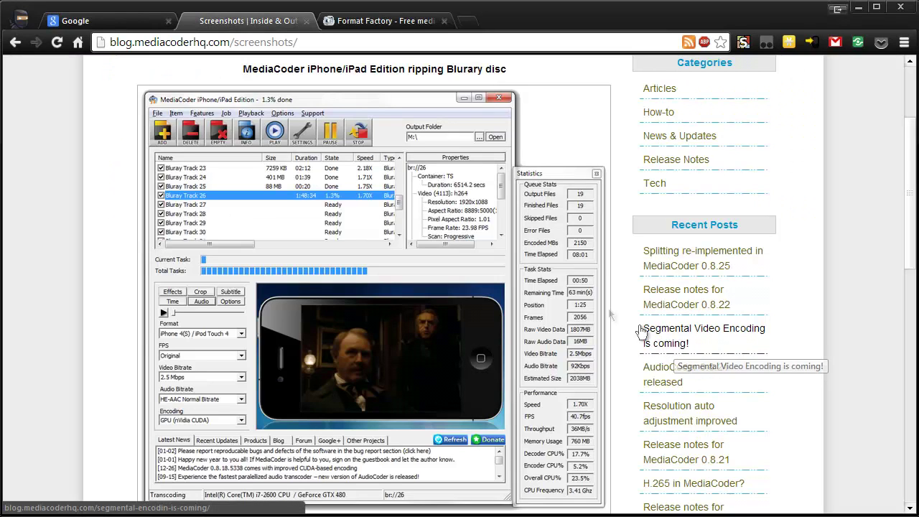
pyautogui.click(388, 20)
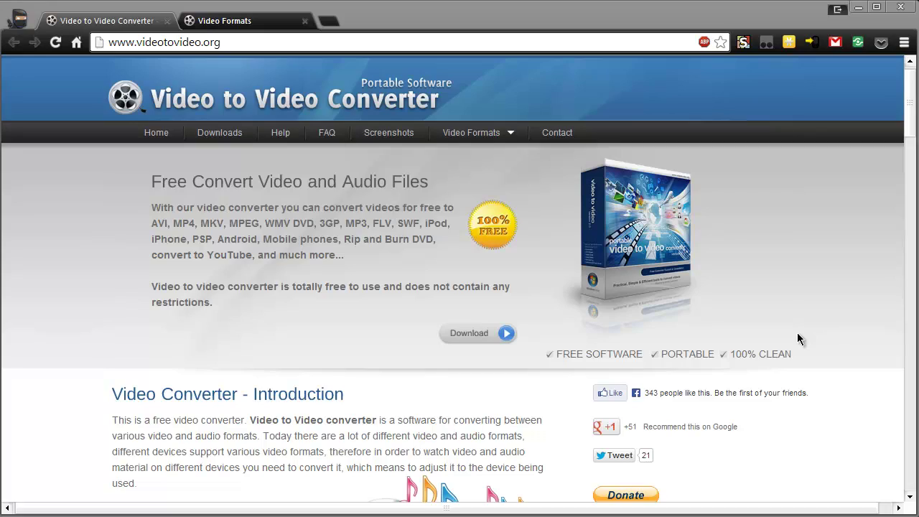
# - Scroll through the Video Formats list, then minimize Chrome to reveal the converter
pyautogui.click(241, 26)
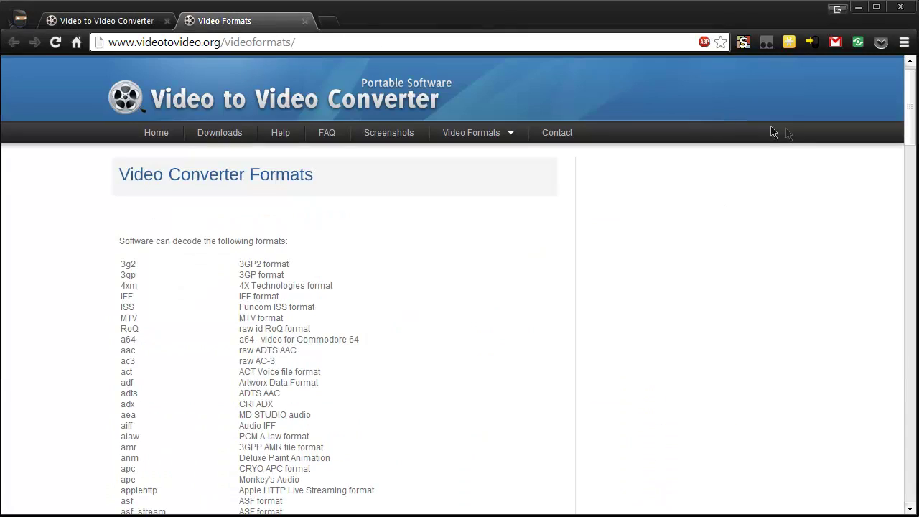
pyautogui.moveTo(908, 125)
pyautogui.mouseDown()
pyautogui.moveTo(909, 488)
pyautogui.moveTo(909, 93)
pyautogui.mouseUp()
pyautogui.click(857, 7)
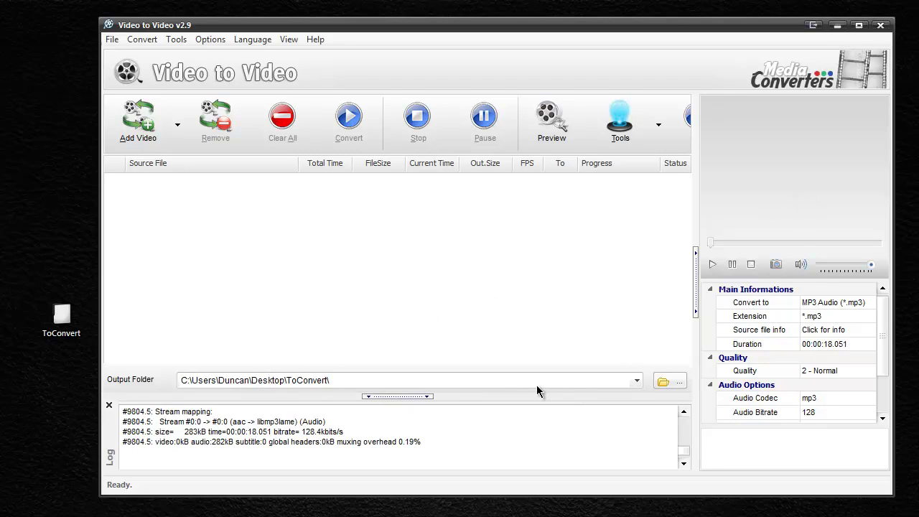
pyautogui.click(658, 124)
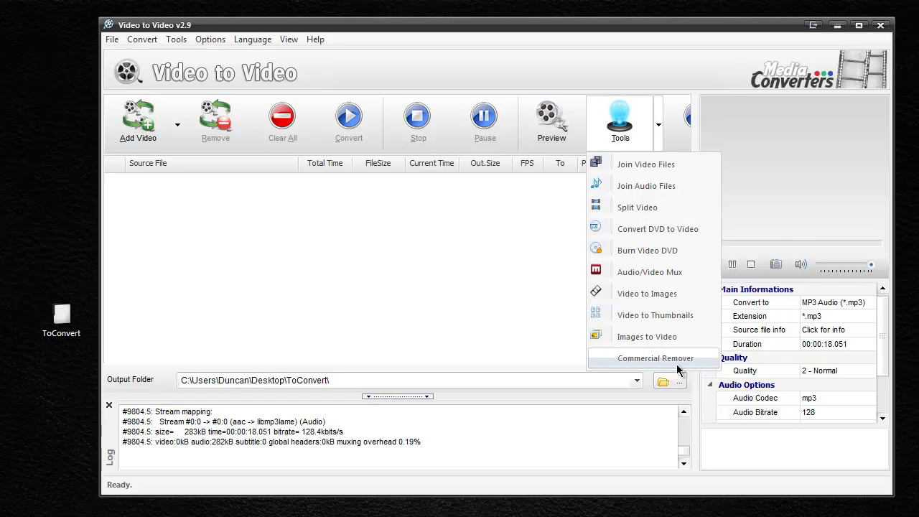
pyautogui.click(261, 206)
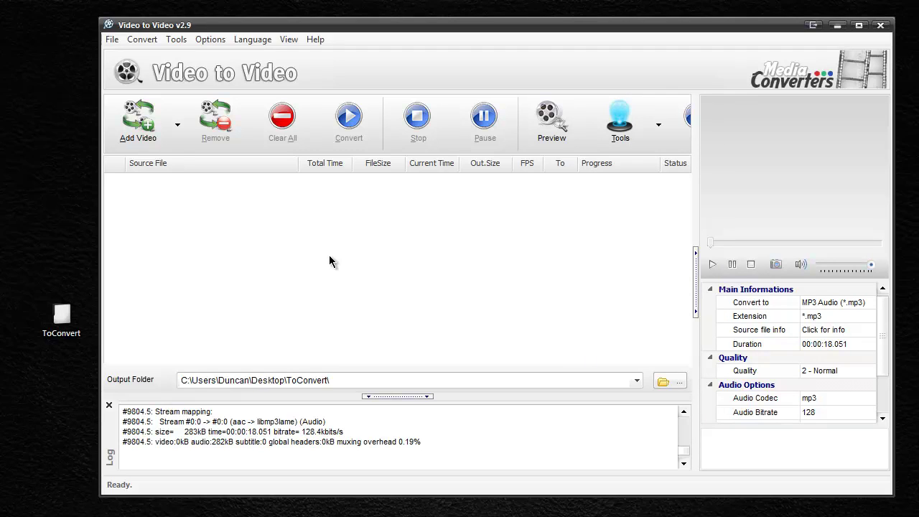
# - Add Outro.mp4 from the ToConvert folder and browse the Audio, Apple and Android profiles
pyautogui.doubleClick(61, 320)
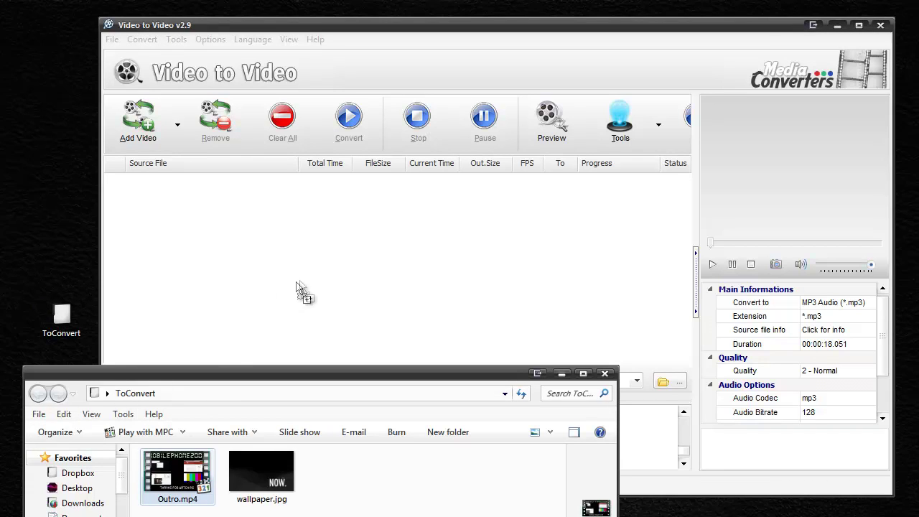
pyautogui.moveTo(185, 482); pyautogui.dragTo(311, 278)
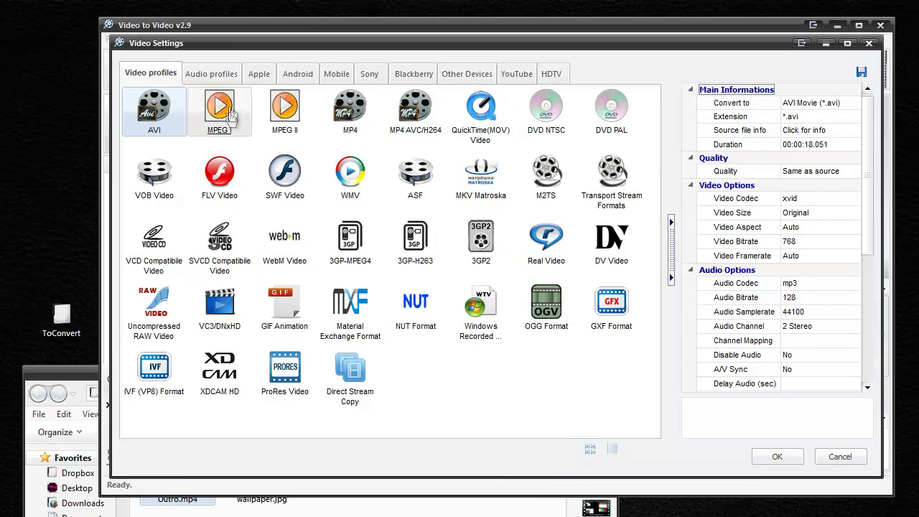
pyautogui.click(211, 78)
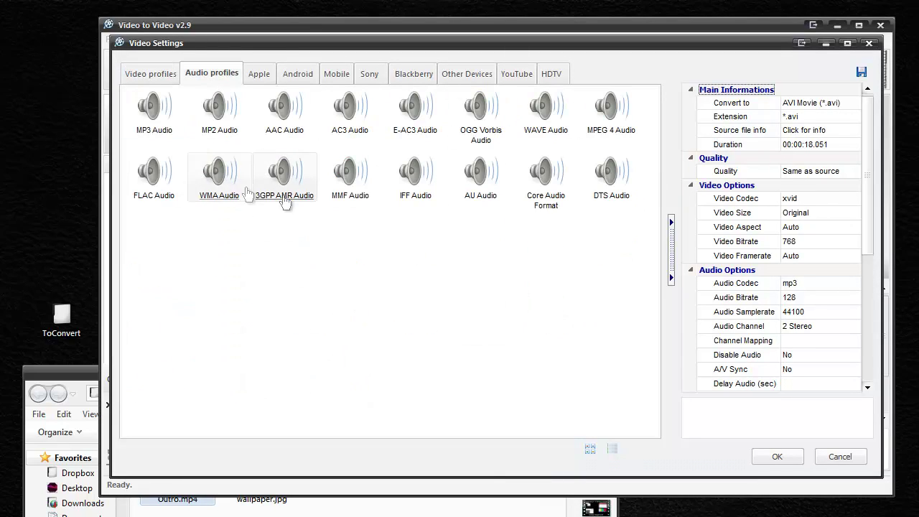
pyautogui.click(259, 77)
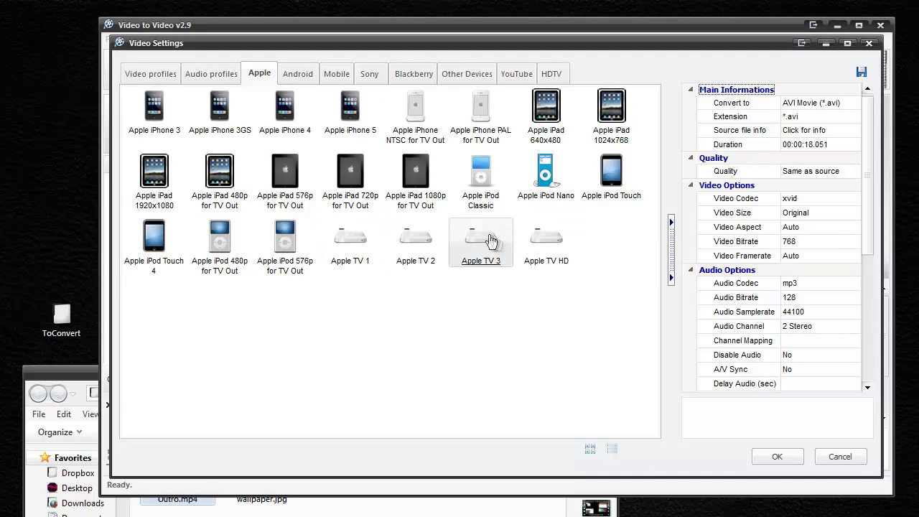
pyautogui.click(296, 74)
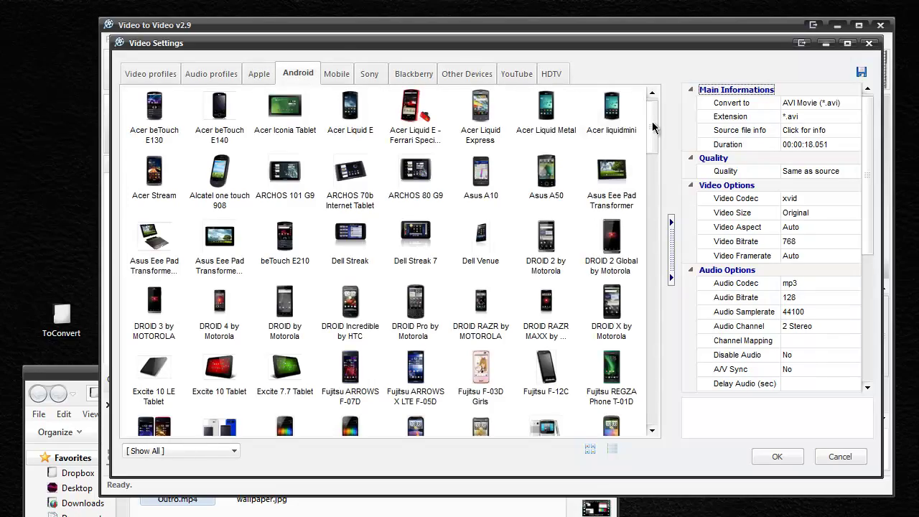
# - Look through the Android, Mobile, Sony, Blackberry, Other Devices and YouTube presets
pyautogui.scroll(-5, 658, 217)
pyautogui.moveTo(657, 217); pyautogui.dragTo(659, 416)
pyautogui.click(334, 72)
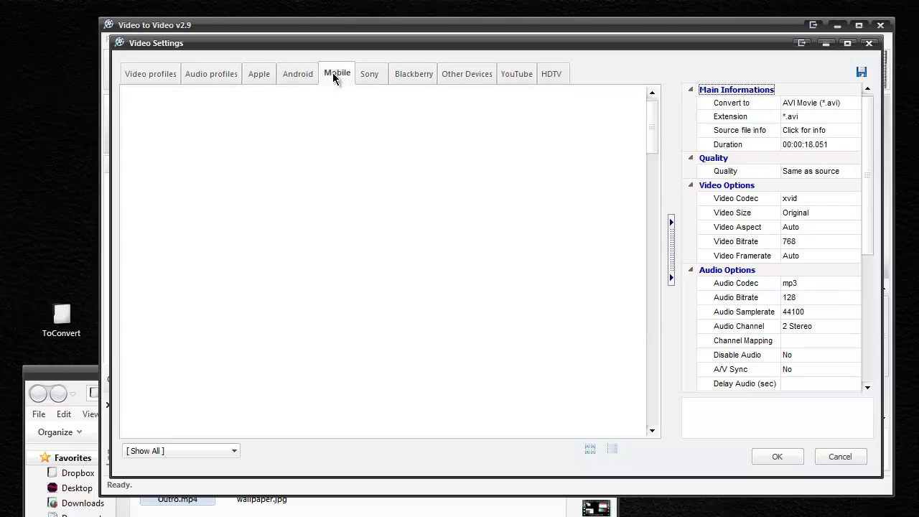
pyautogui.moveTo(152, 430)
pyautogui.mouseDown()
pyautogui.moveTo(635, 430)
pyautogui.moveTo(96, 436)
pyautogui.mouseUp()
pyautogui.click(369, 74)
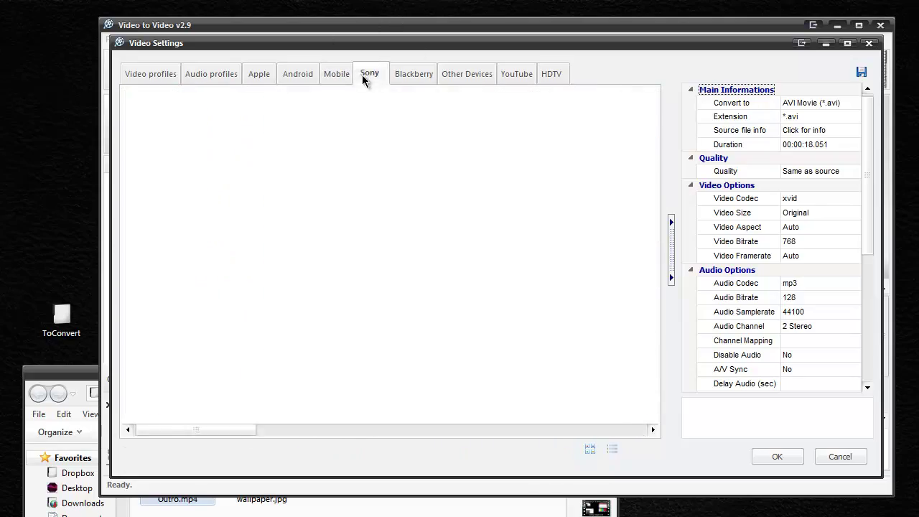
pyautogui.click(414, 73)
pyautogui.click(465, 75)
pyautogui.click(517, 73)
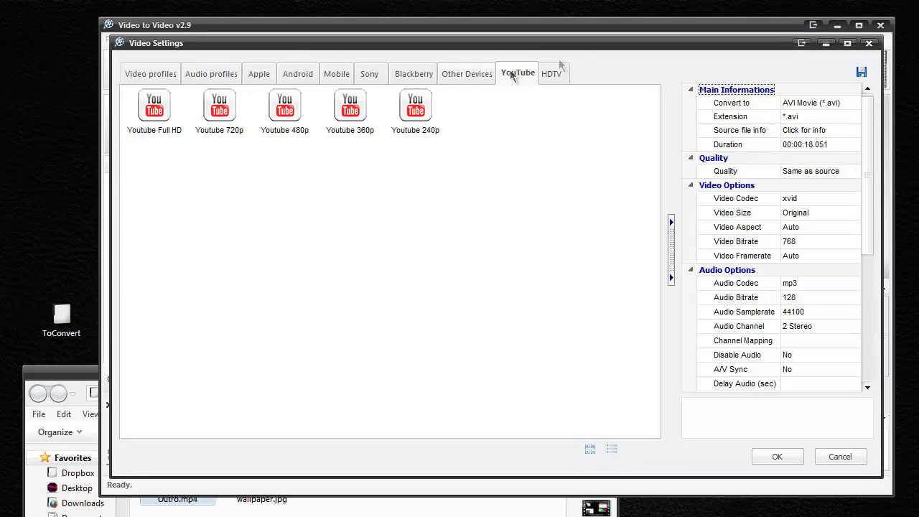
# - Check the HDTV presets, then pick MP3 Audio from the Audio profiles
pyautogui.click(552, 73)
pyautogui.click(525, 74)
pyautogui.click(212, 74)
pyautogui.click(152, 115)
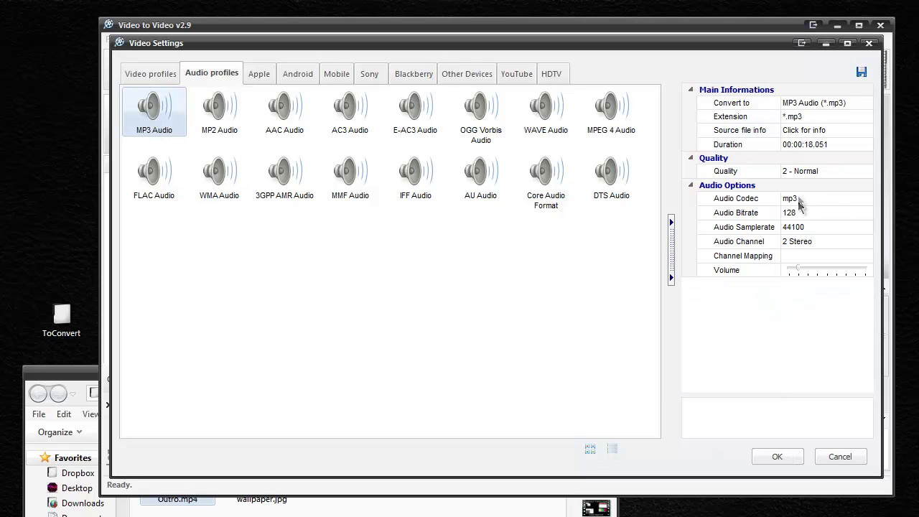
# - Convert Outro.mp4 to MP3 and check Outro.mp3 in the ToConvert folder window
pyautogui.click(788, 458)
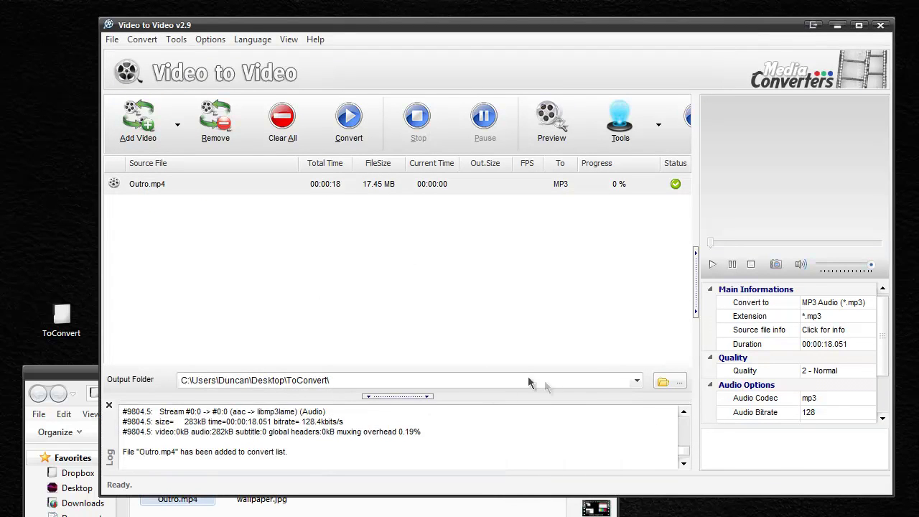
pyautogui.click(349, 122)
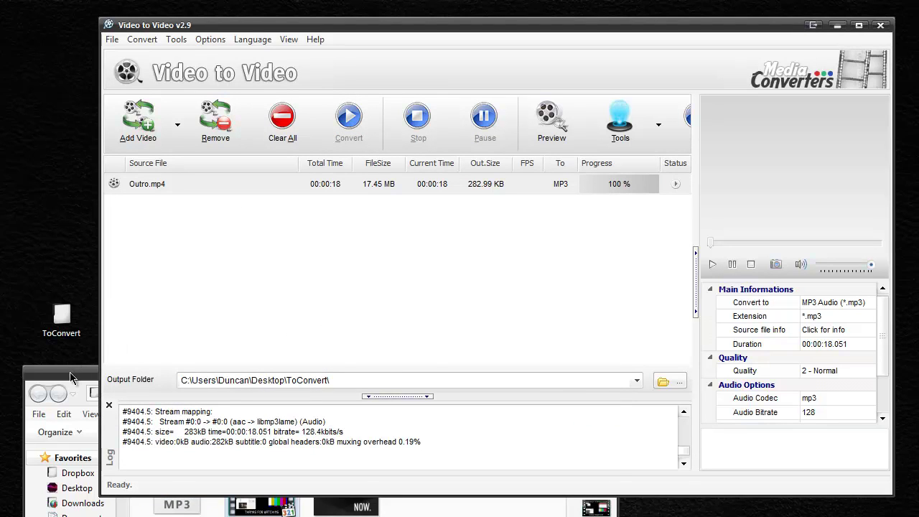
pyautogui.moveTo(72, 373); pyautogui.dragTo(94, 257)
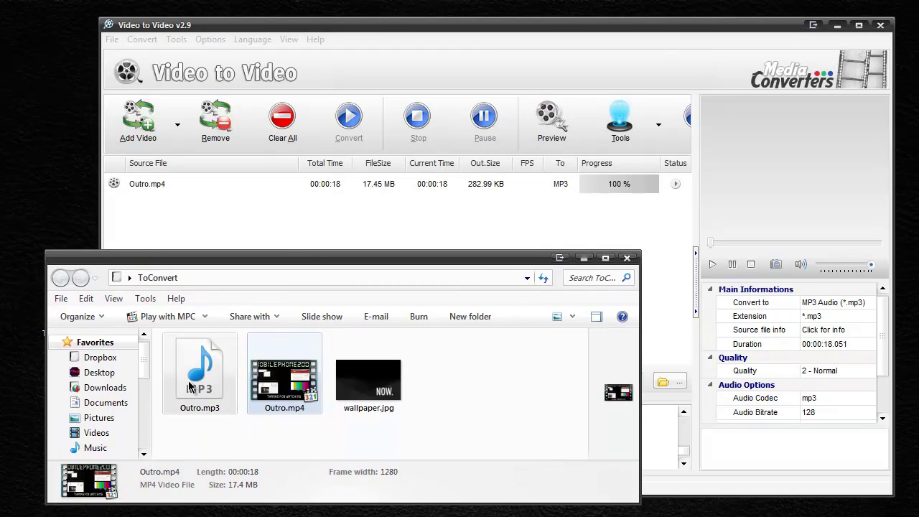
pyautogui.moveTo(270, 260); pyautogui.dragTo(214, 361)
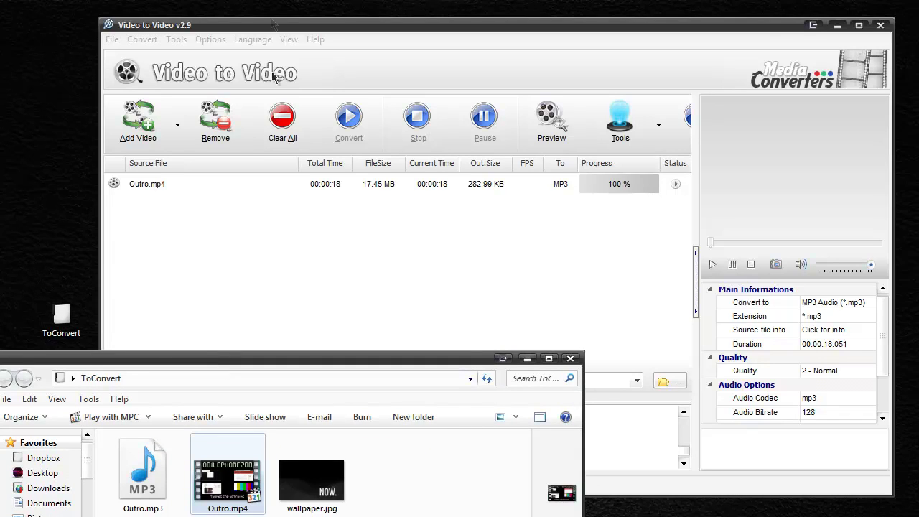
# - Use Audio/Video Mux to pair wallpaper.jpg video with Outro.mp3 audio as an AVI job
pyautogui.click(216, 26)
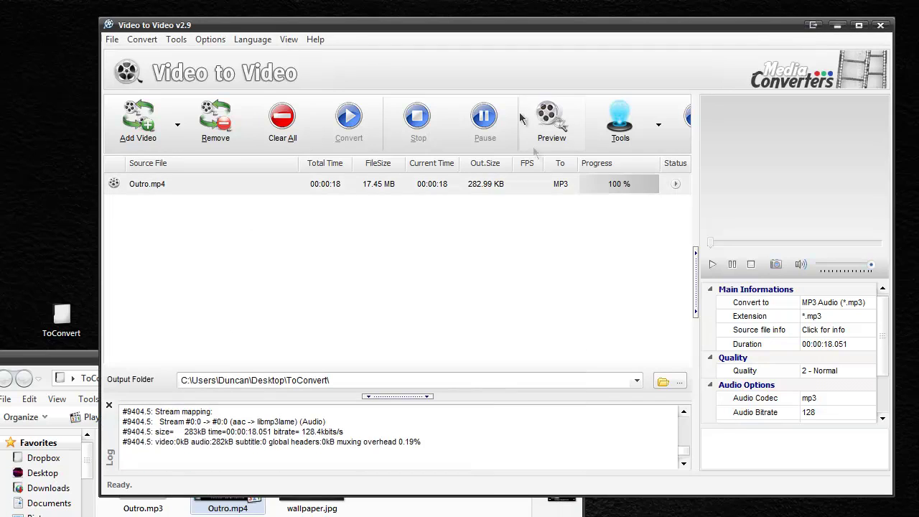
pyautogui.click(658, 122)
pyautogui.click(656, 268)
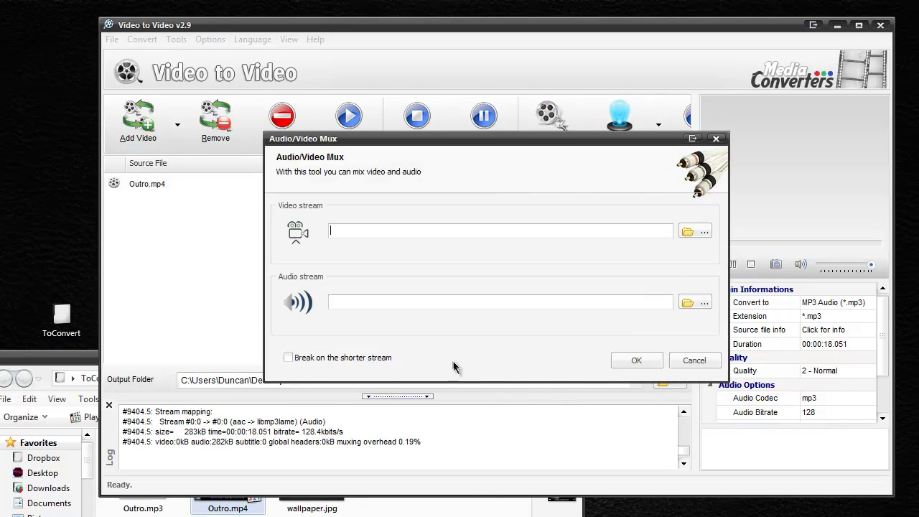
pyautogui.click(702, 230)
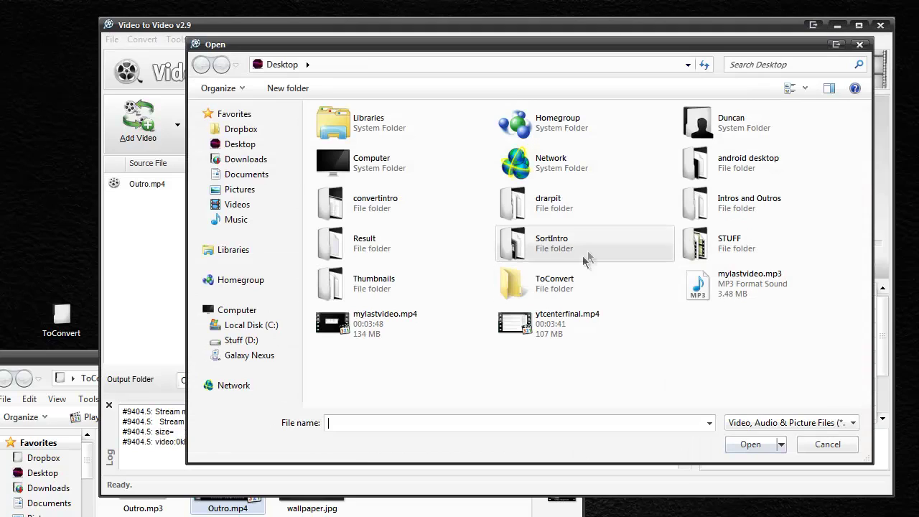
pyautogui.doubleClick(532, 283)
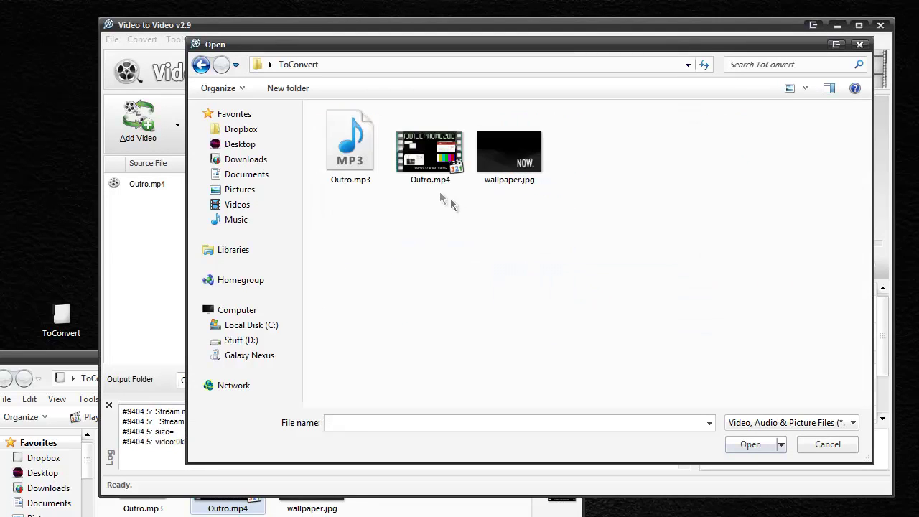
pyautogui.doubleClick(507, 165)
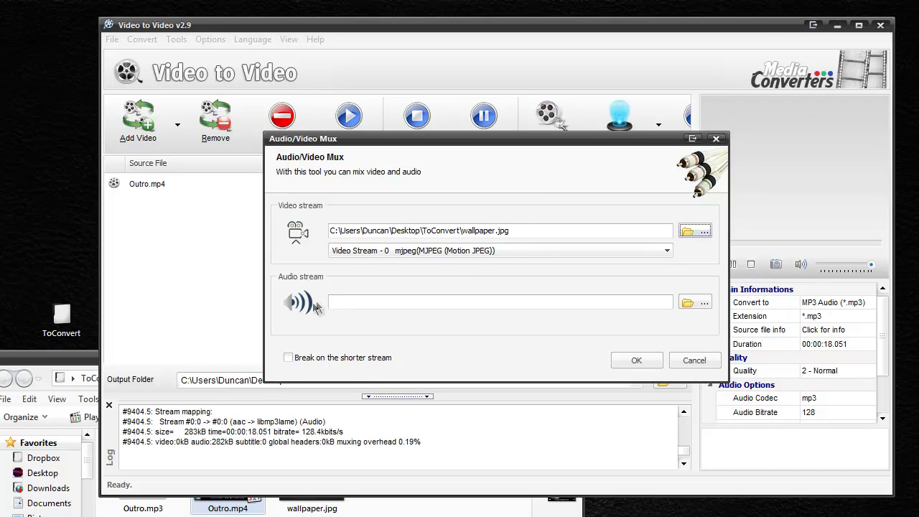
pyautogui.click(692, 302)
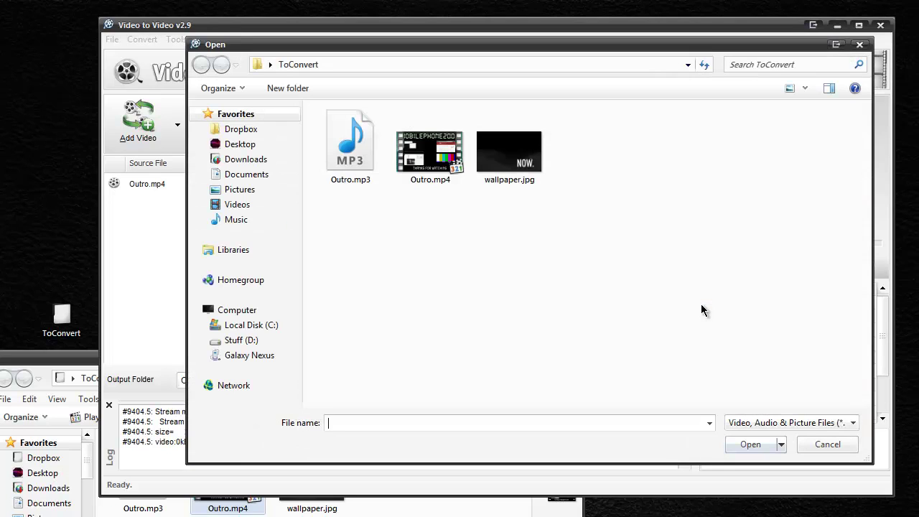
pyautogui.doubleClick(357, 172)
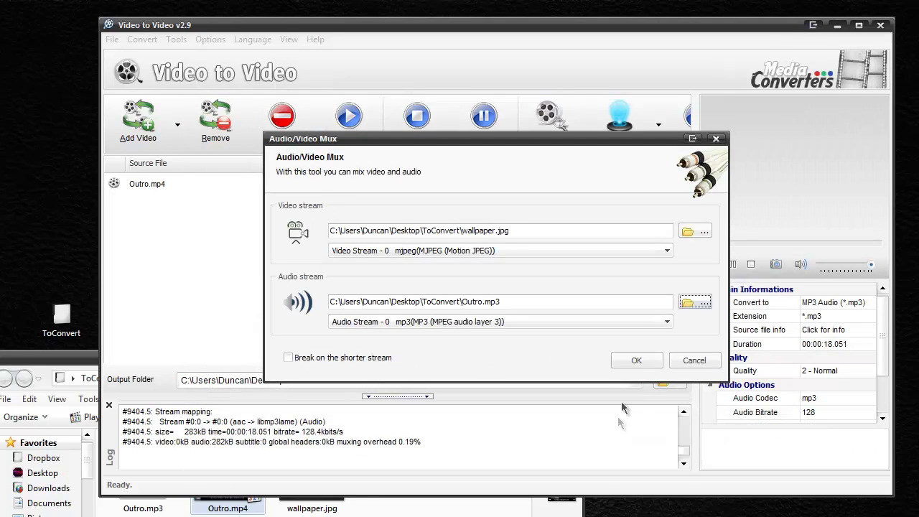
pyautogui.click(636, 359)
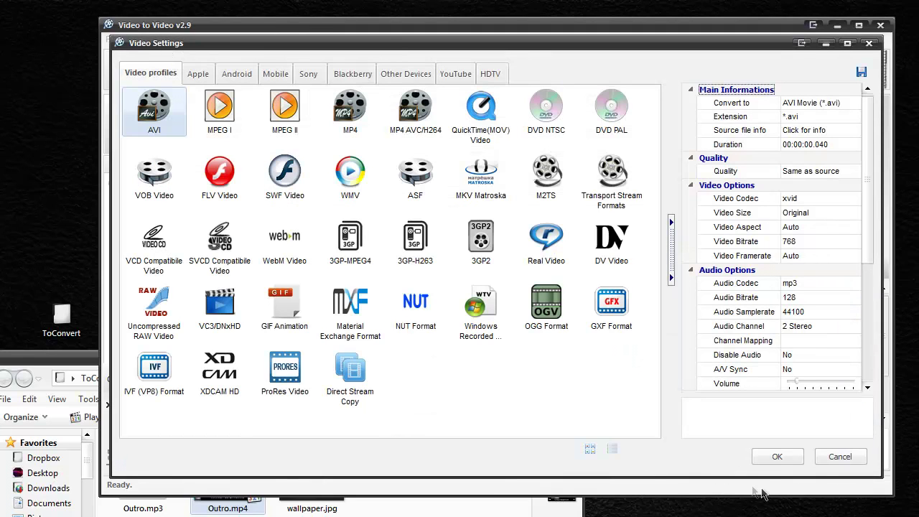
pyautogui.click(772, 459)
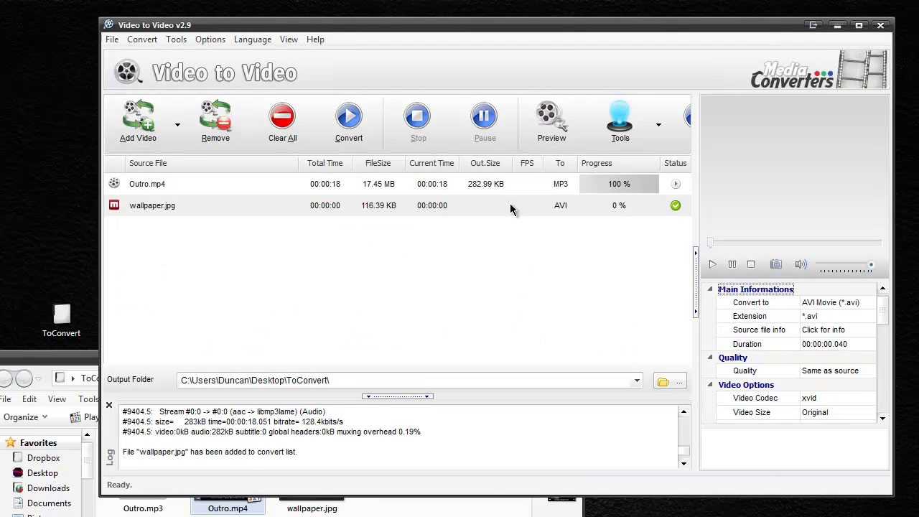
# - Convert the wallpaper job to wallpaper.avi and play the output video
pyautogui.click(349, 118)
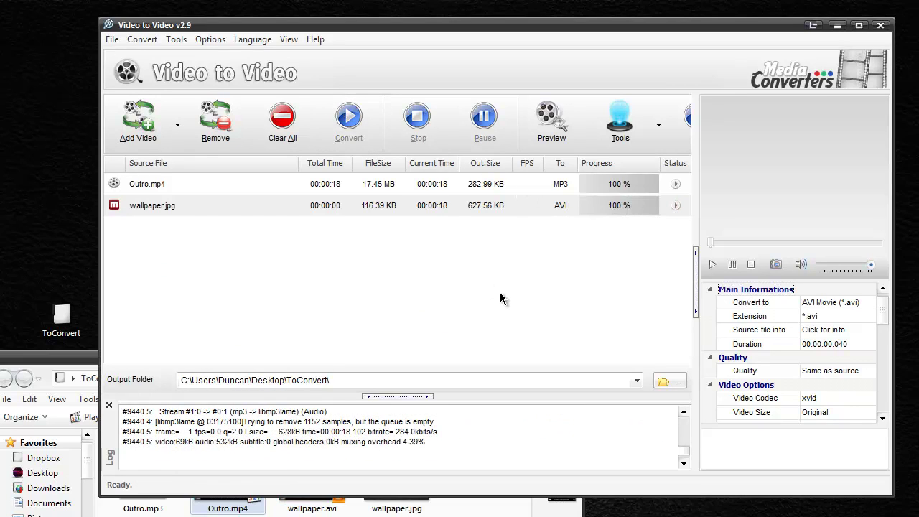
pyautogui.rightClick(393, 207)
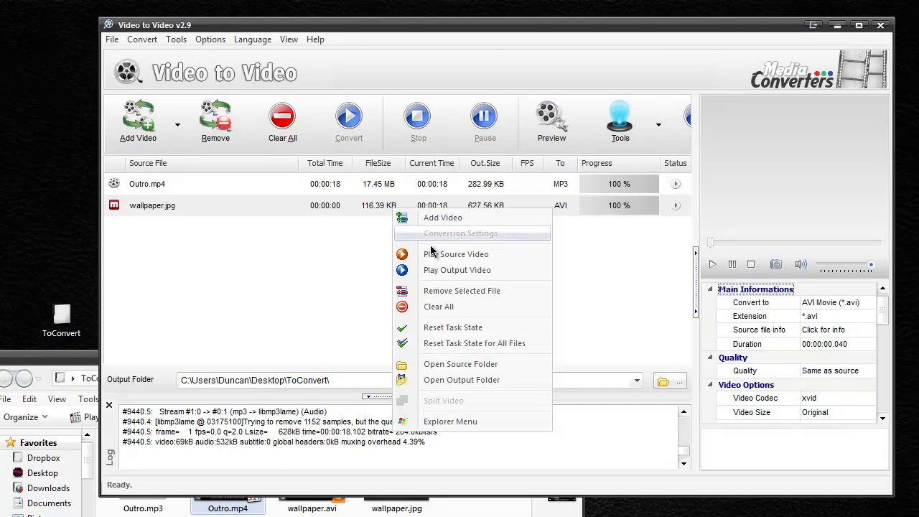
pyautogui.click(475, 269)
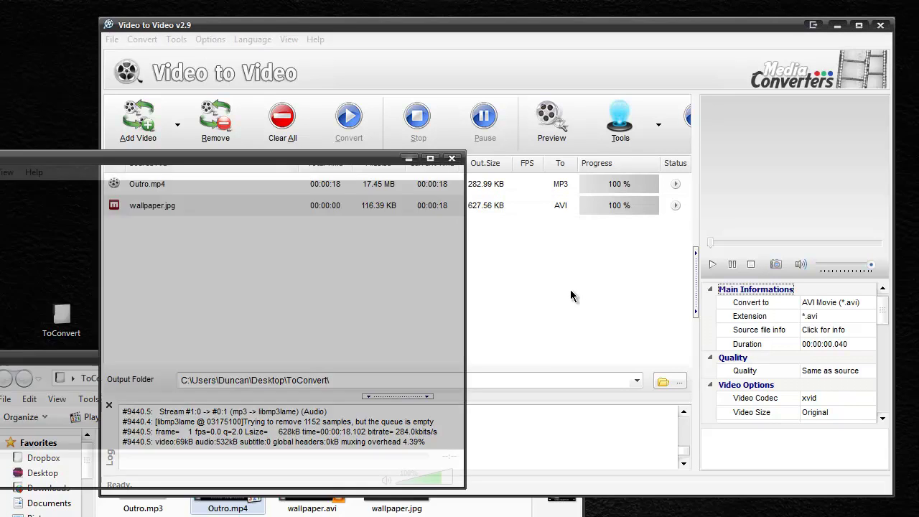
# - Move the VLC window into view while wallpaper.avi plays
pyautogui.moveTo(113, 160); pyautogui.dragTo(325, 149)
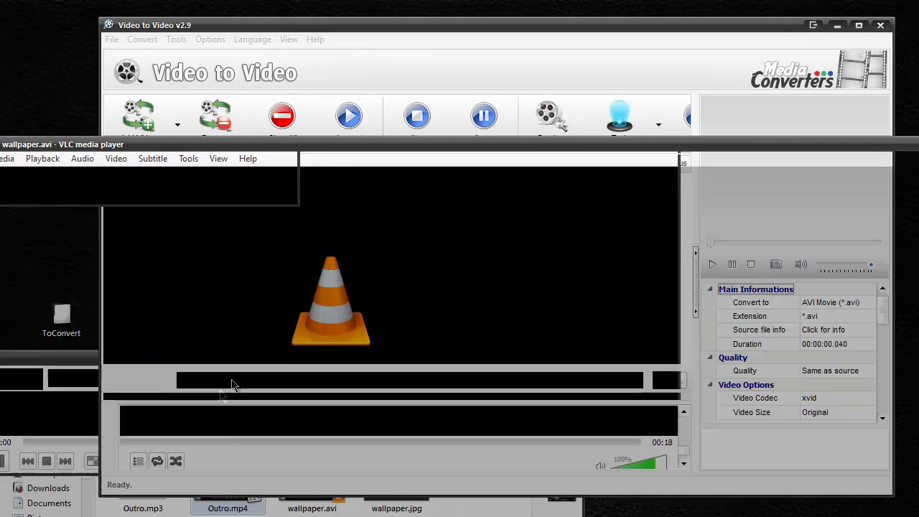